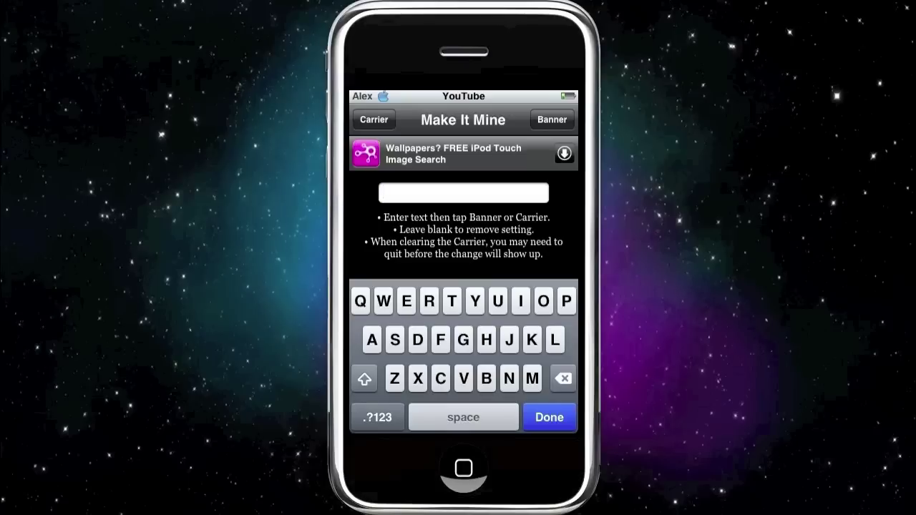
# Apply 'MacBook' as the status-bar banner in place of YouTube, then clear the entry field.
pyautogui.write('M')
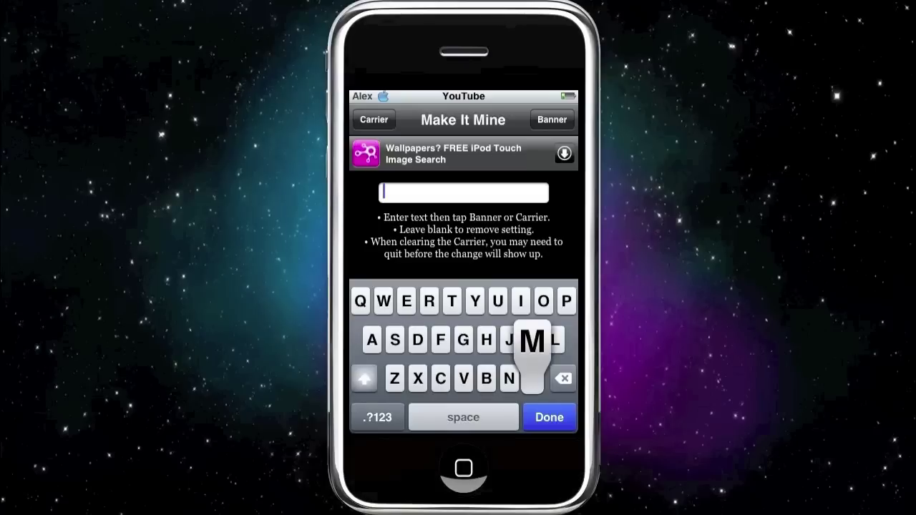
pyautogui.write('ac')
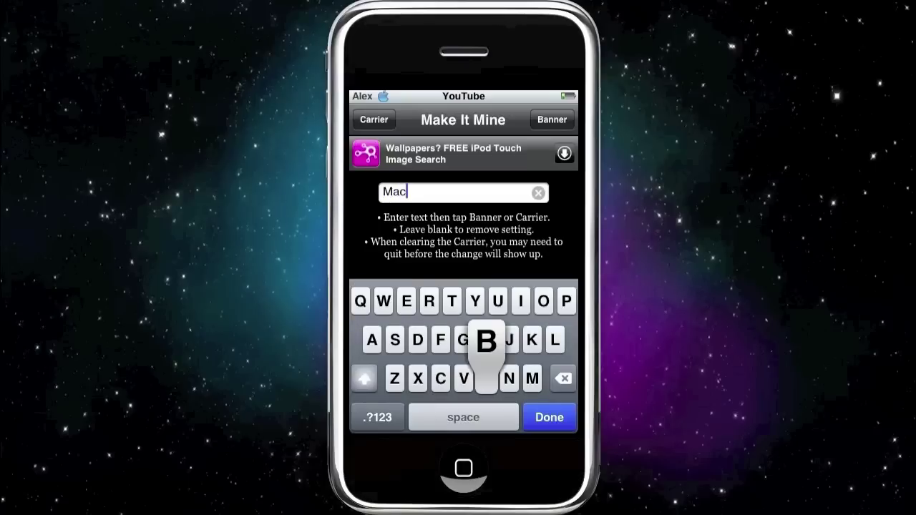
pyautogui.write('Book')
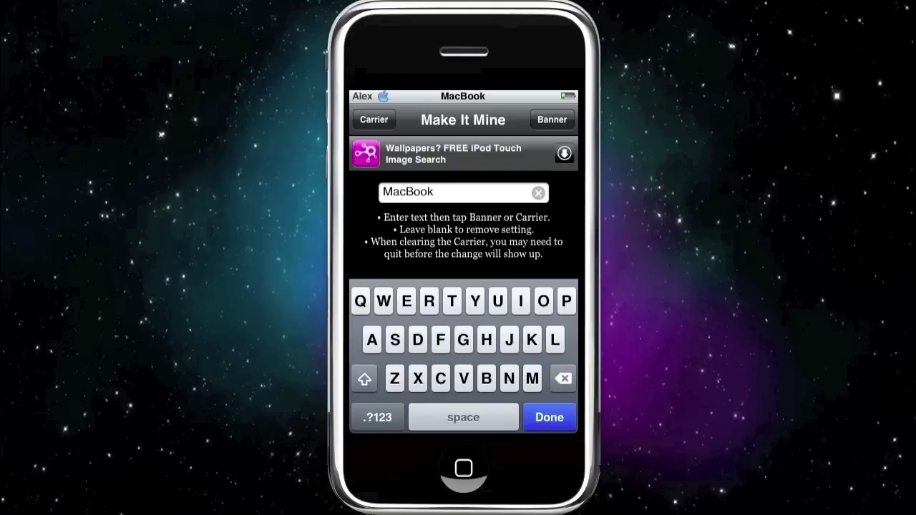
pyautogui.press('BackSpace')
pyautogui.press('BackSpace')
pyautogui.press('BackSpace')
pyautogui.press('BackSpace')
pyautogui.press('BackSpace')
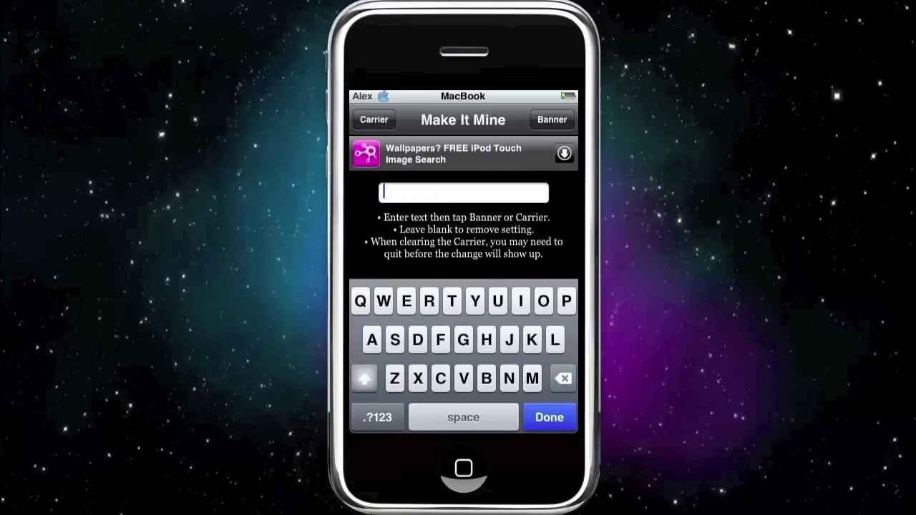
# Enter 'Apple' and apply it as the status-bar carrier name.
pyautogui.write('Apple')
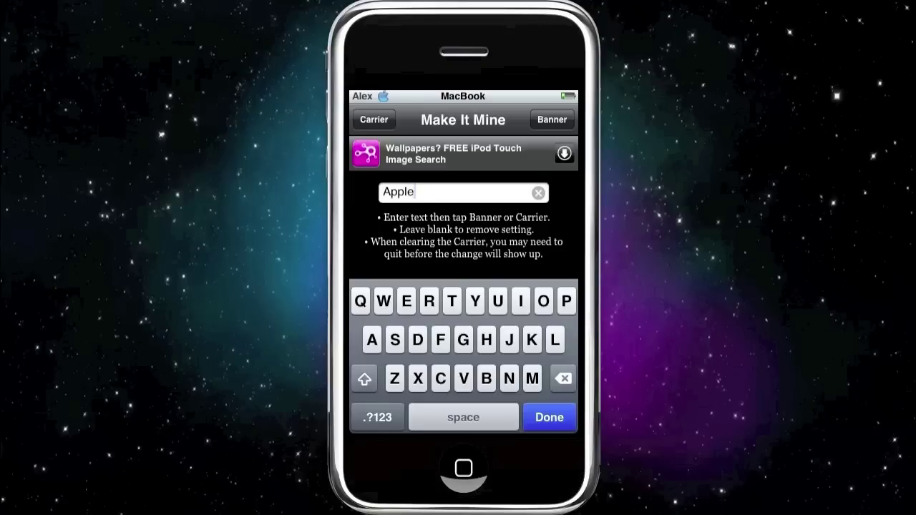
pyautogui.click(374, 119)
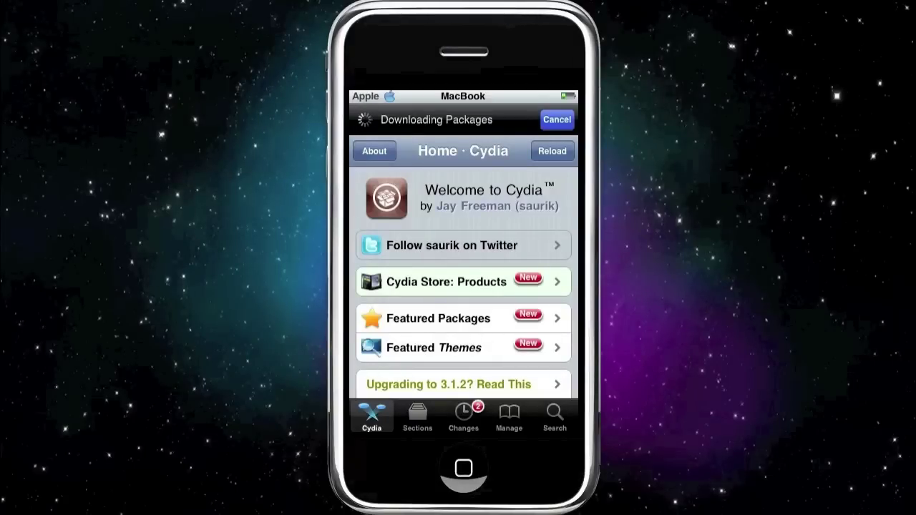
# Switch Cydia to its Search page.
pyautogui.click(555, 415)
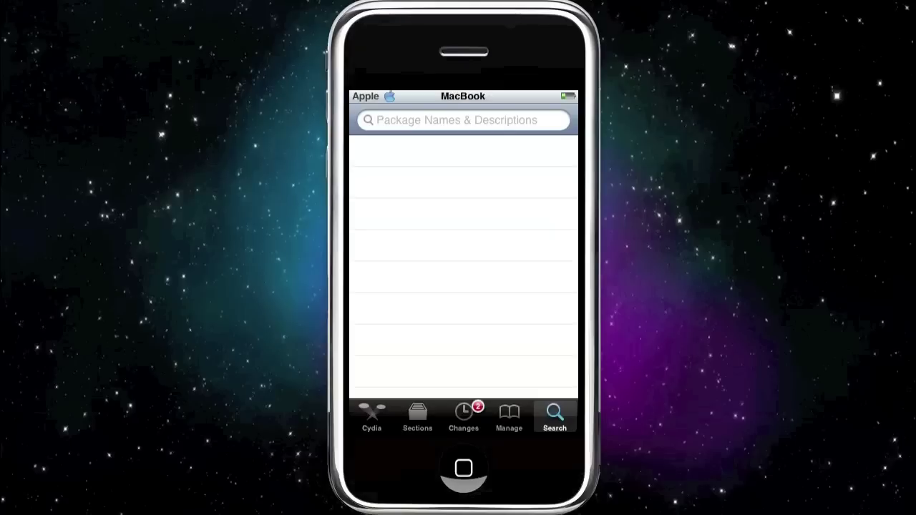
# Search Cydia for 'makeitmine' and open the installed MakeItMine package from ModMyi.
pyautogui.click(463, 120)
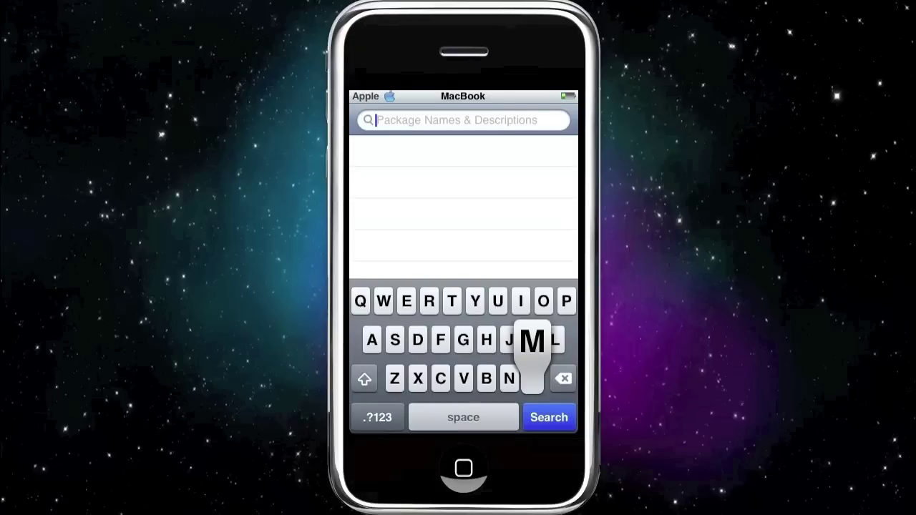
pyautogui.write('m')
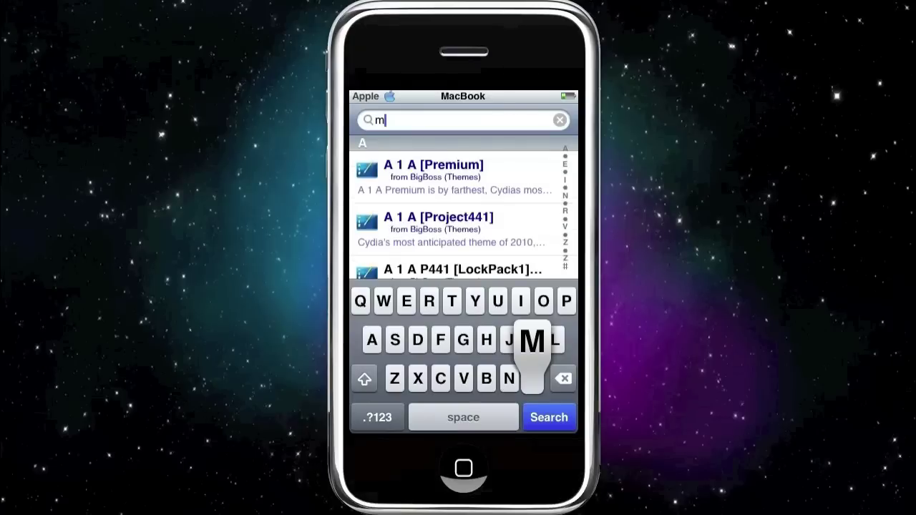
pyautogui.write('akeitmine')
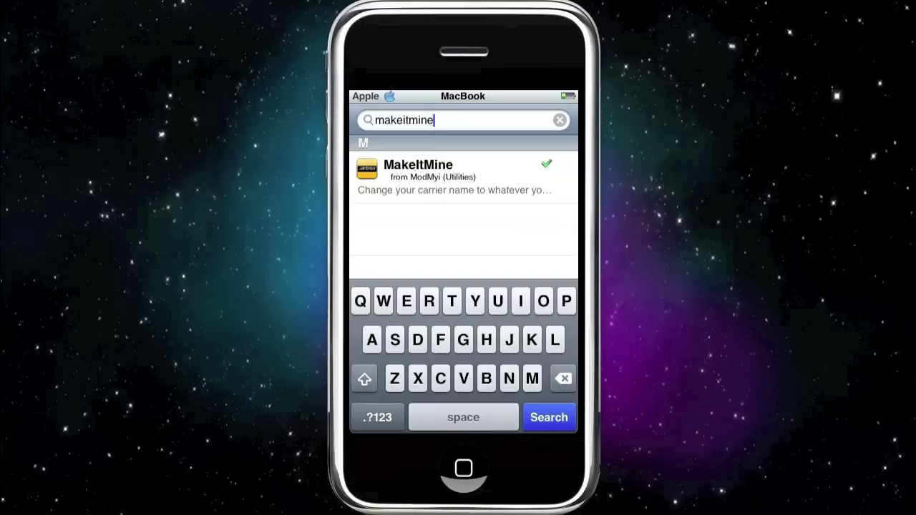
pyautogui.click(454, 176)
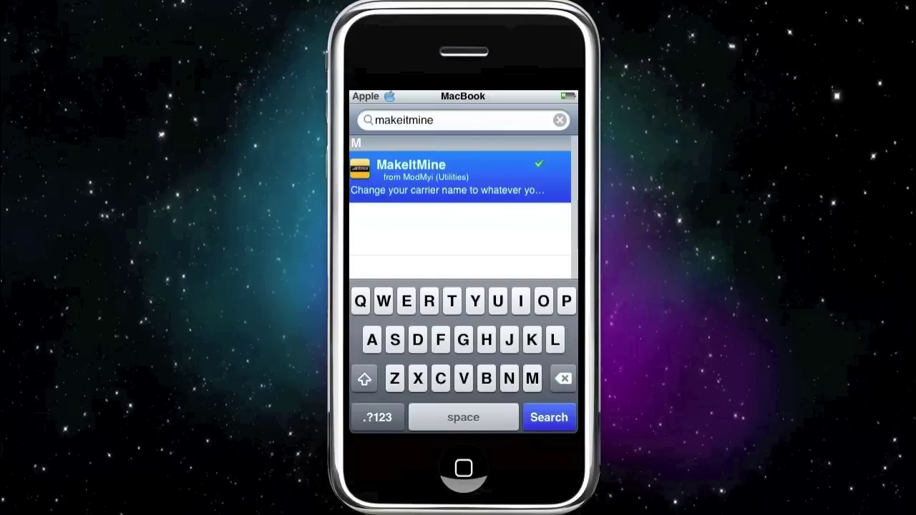